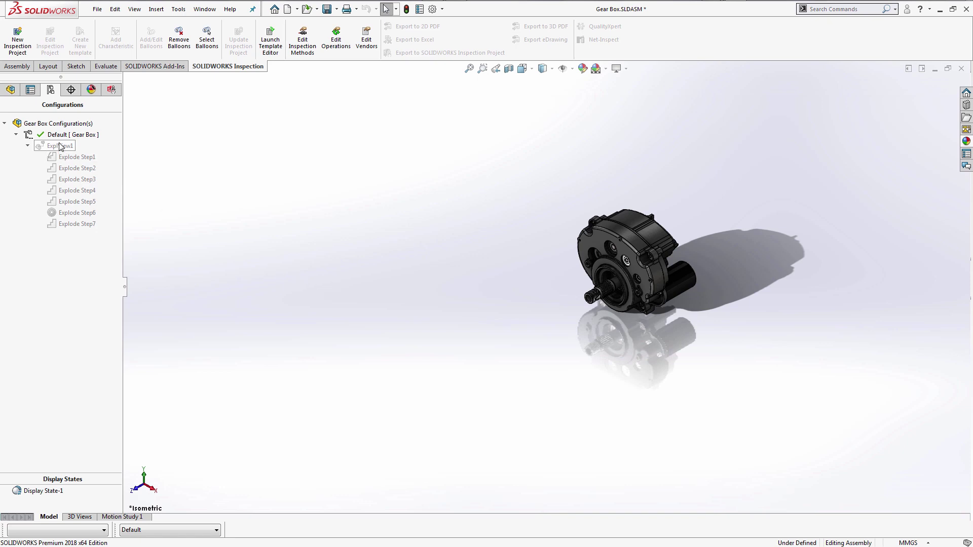
# Play the ExplView1 explode animation, then collapse the gear box back to assembled.
pyautogui.rightClick(60, 146)
pyautogui.click(106, 163)
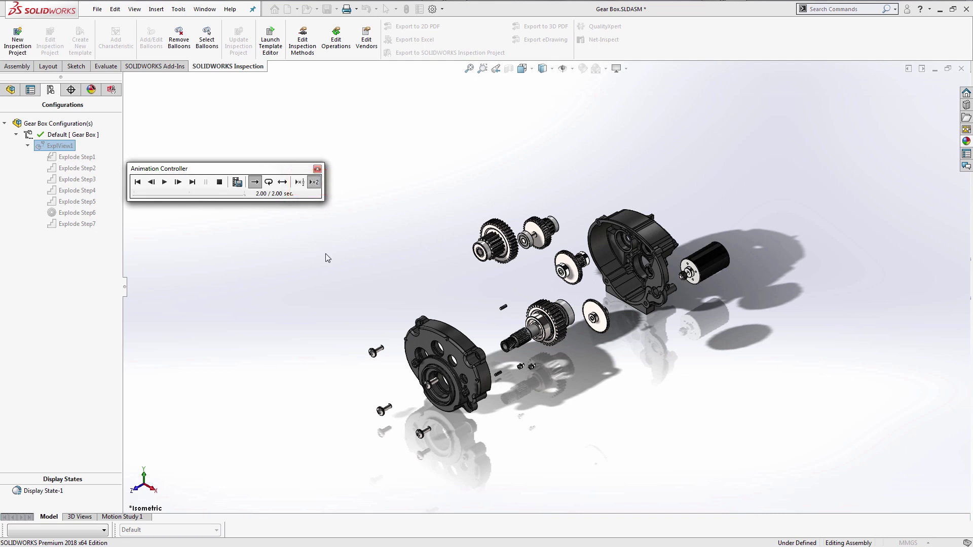
pyautogui.click(317, 169)
pyautogui.rightClick(367, 249)
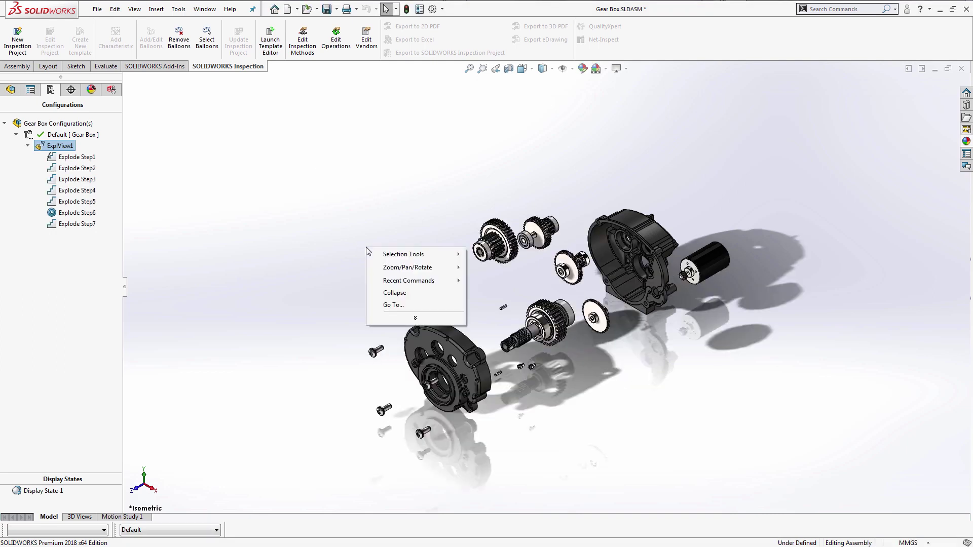
pyautogui.click(395, 293)
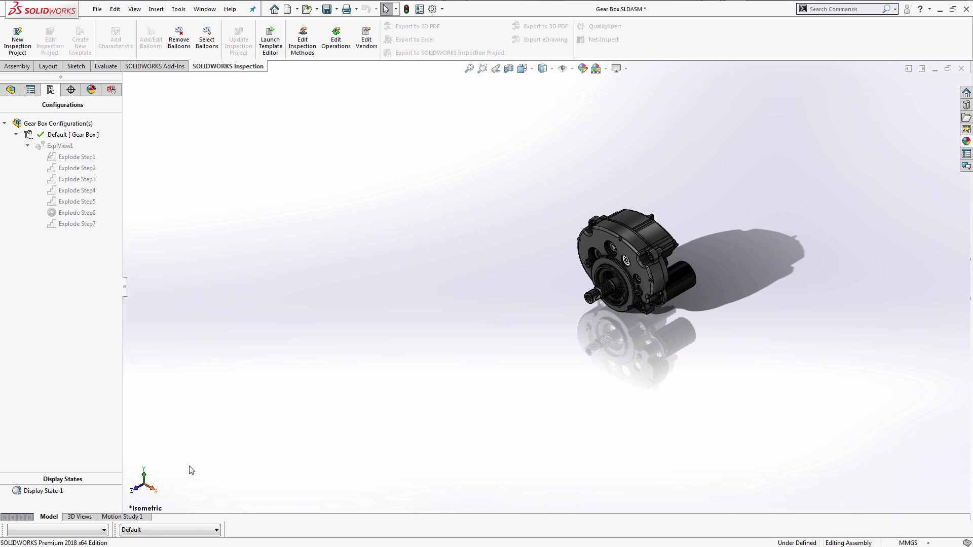
# In Motion Study 1, keep the Animation type and use the Animation Wizard for a 10-second explode.
pyautogui.click(122, 517)
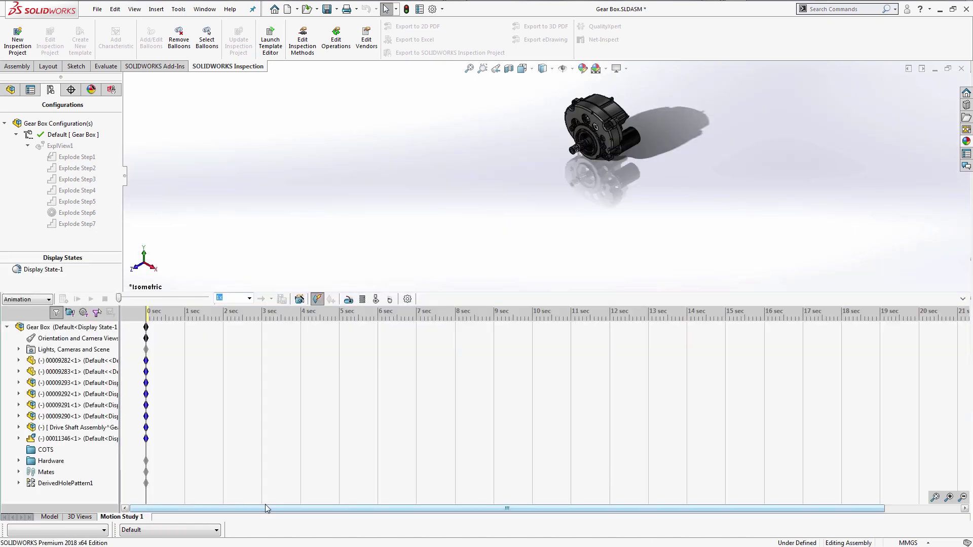
pyautogui.click(49, 299)
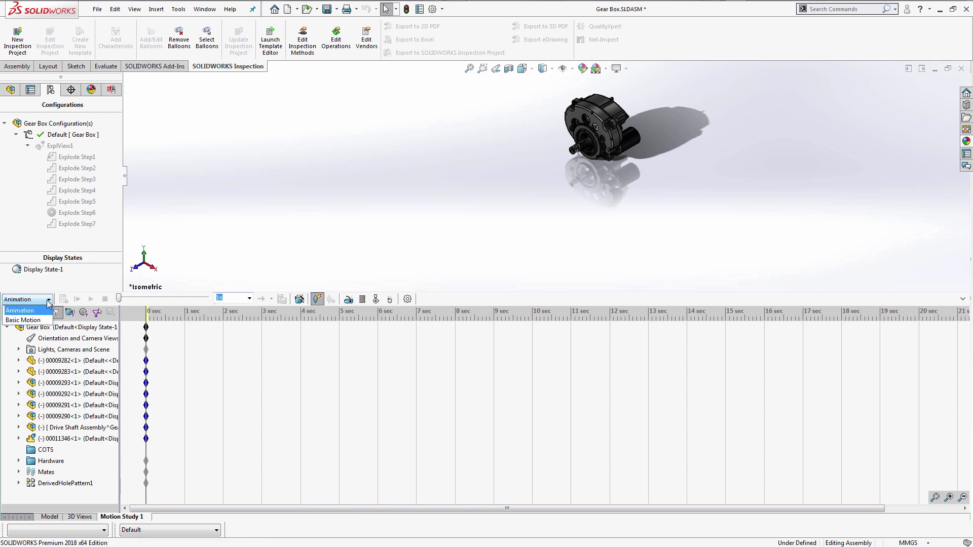
pyautogui.click(49, 302)
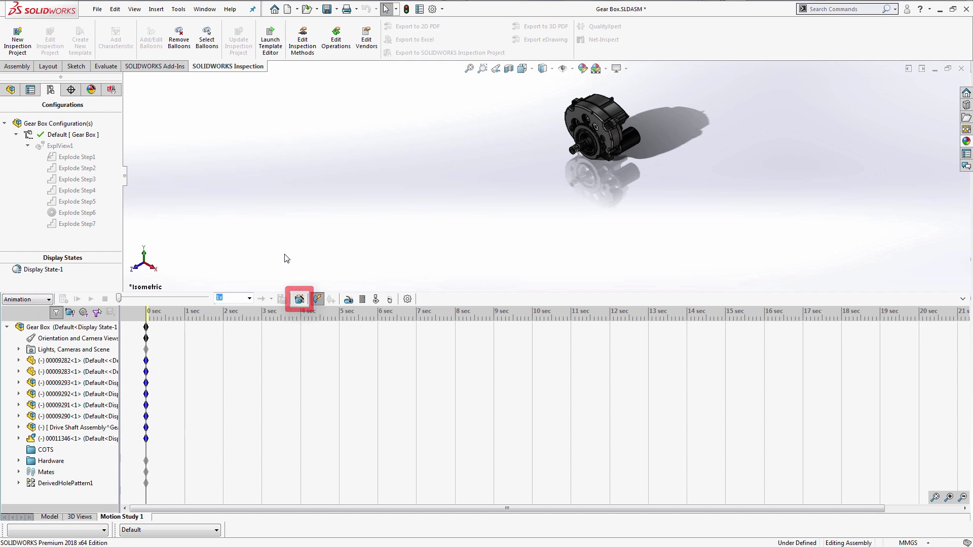
pyautogui.click(300, 299)
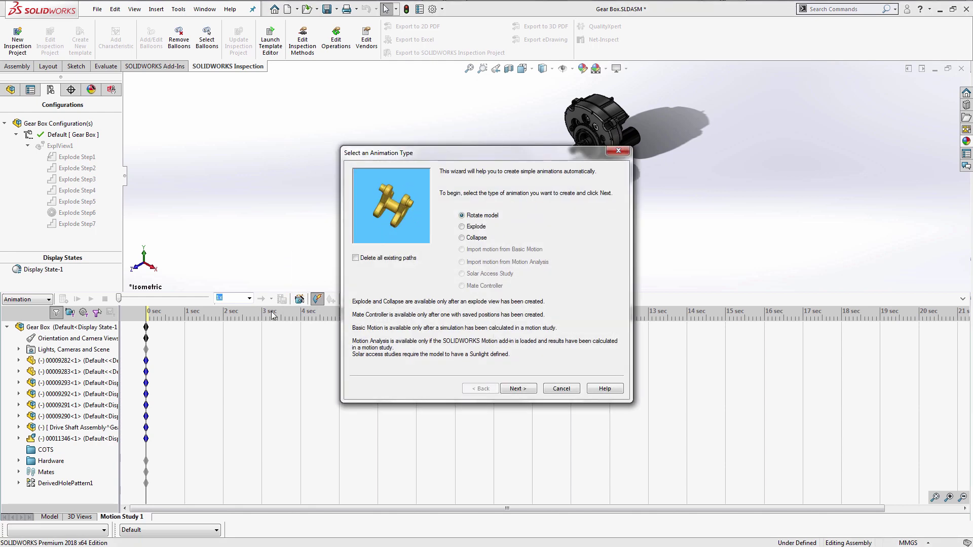
pyautogui.click(462, 227)
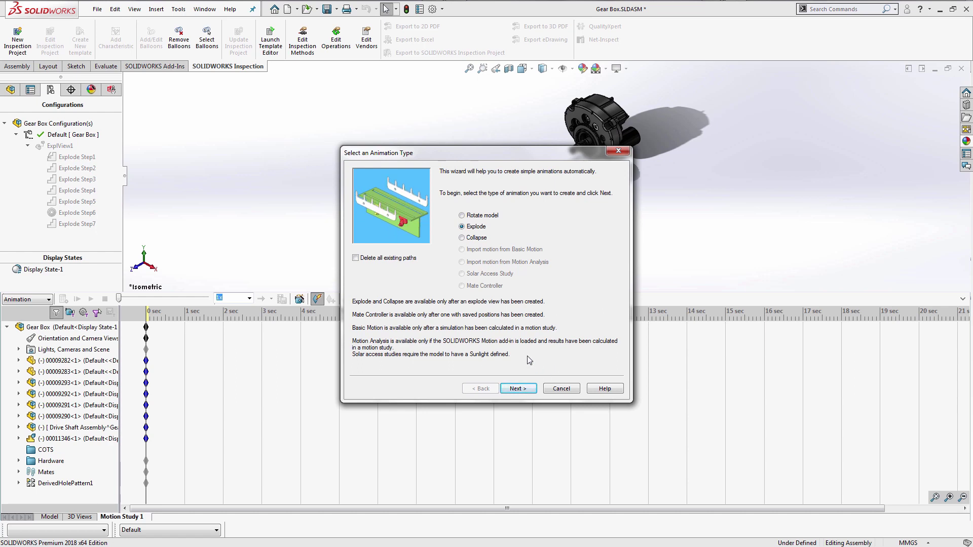
pyautogui.click(513, 389)
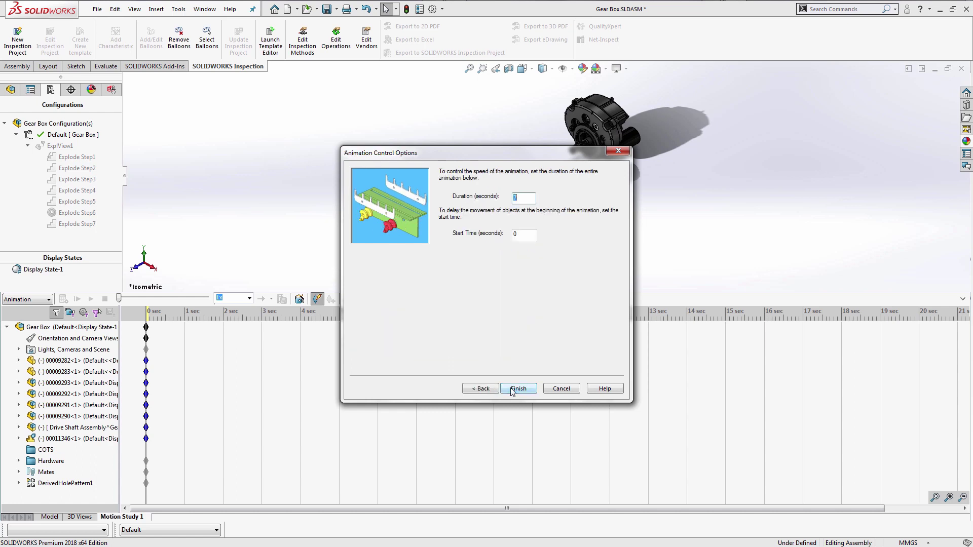
pyautogui.write('10')
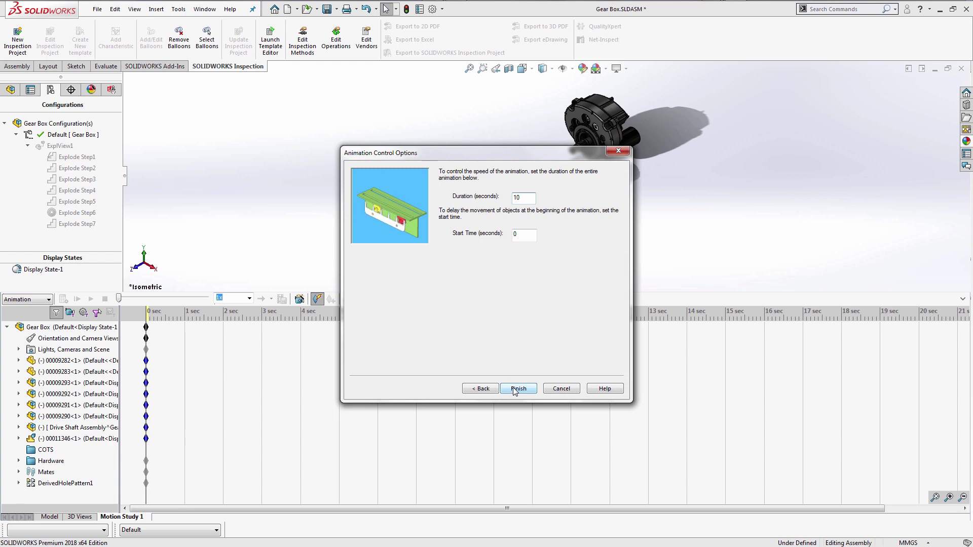
pyautogui.click(513, 389)
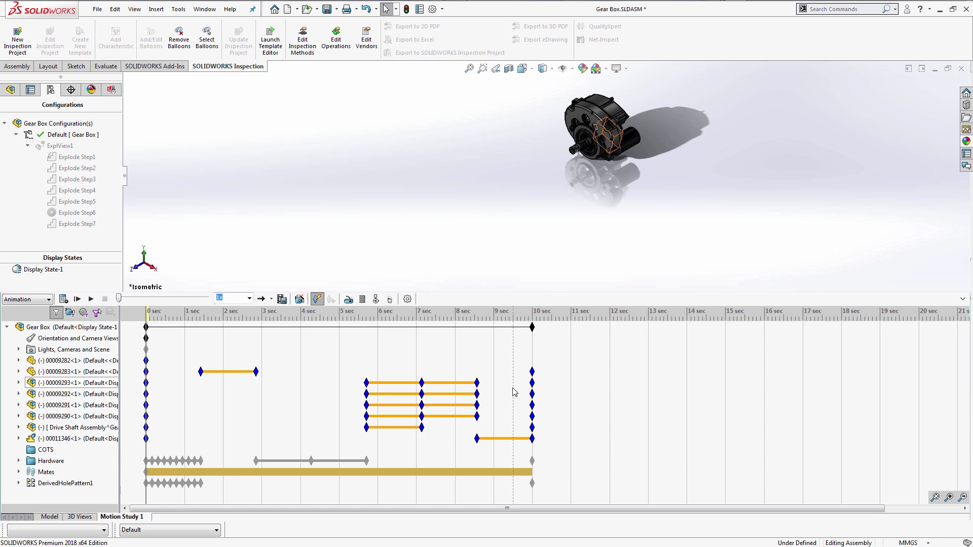
# Expand the Hardware and DerivedHolePattern1 folders and play the explode animation from the start.
pyautogui.click(21, 461)
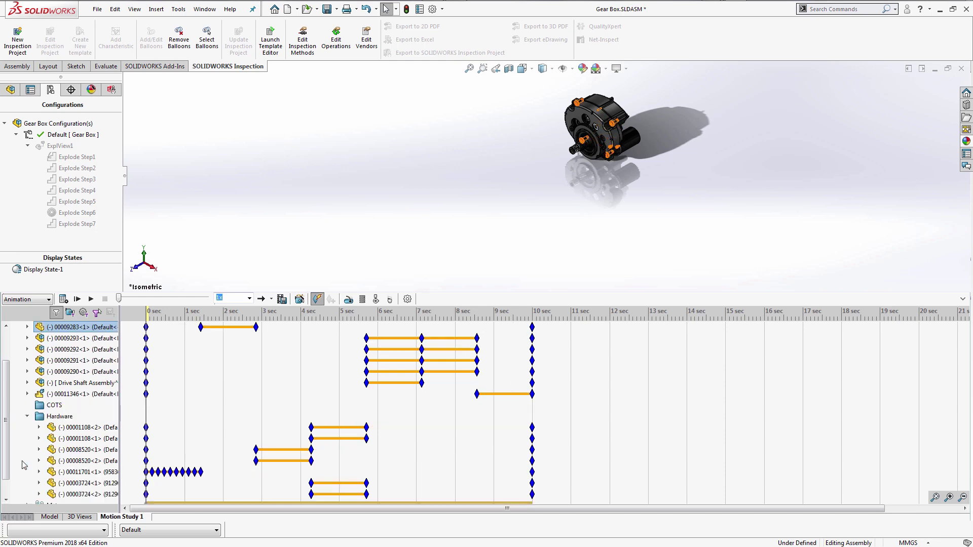
pyautogui.moveTo(4, 455); pyautogui.dragTo(6, 385)
pyautogui.click(27, 494)
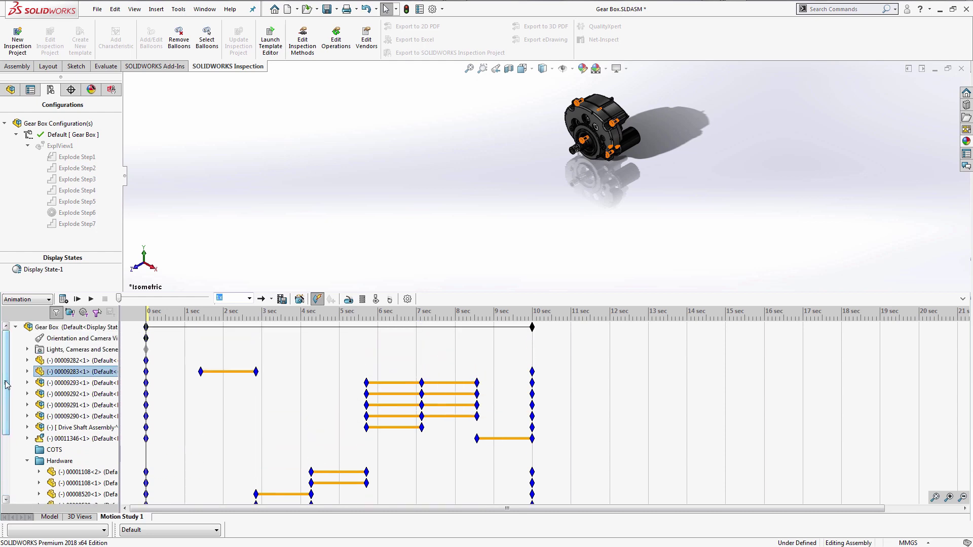
pyautogui.click(65, 299)
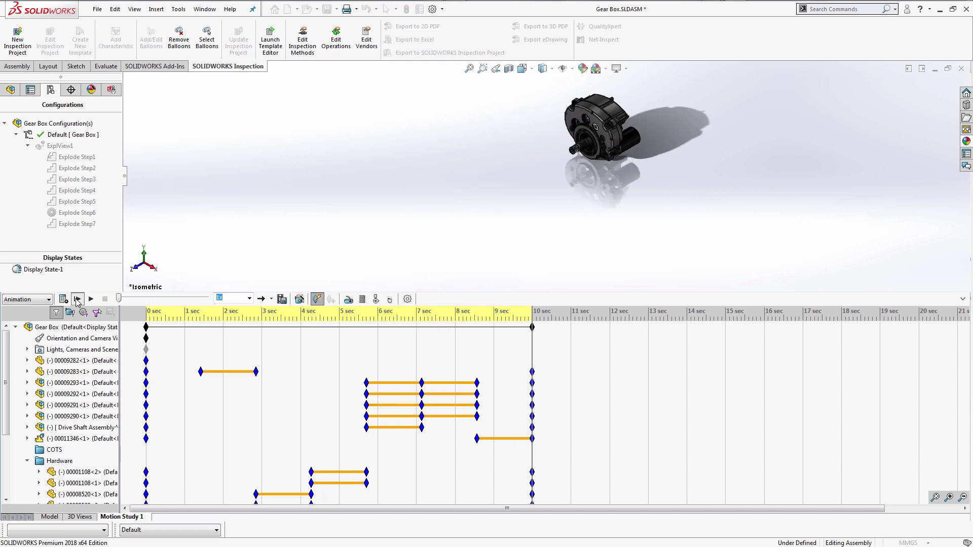
pyautogui.click(77, 300)
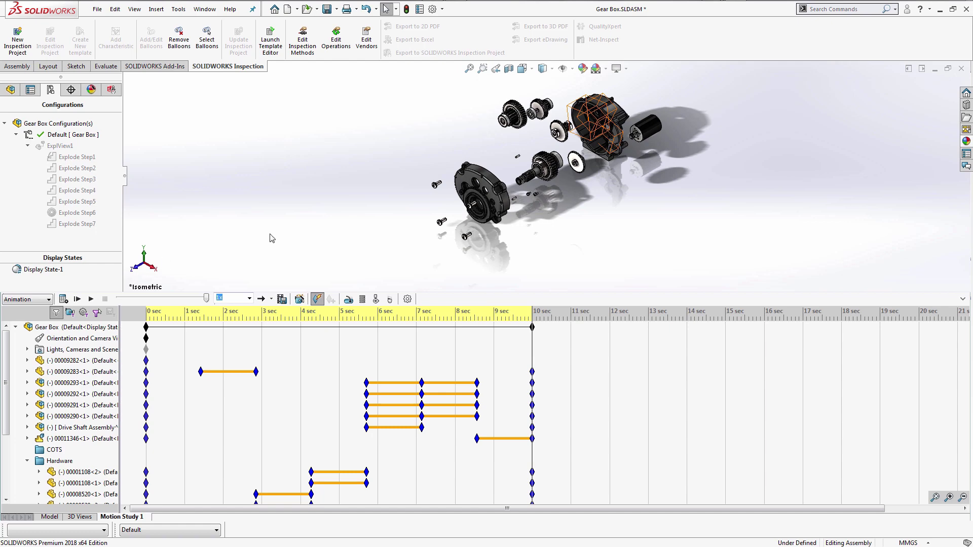
# Add a 10-second collapse animation starting at 10 seconds with the Animation Wizard.
pyautogui.click(299, 299)
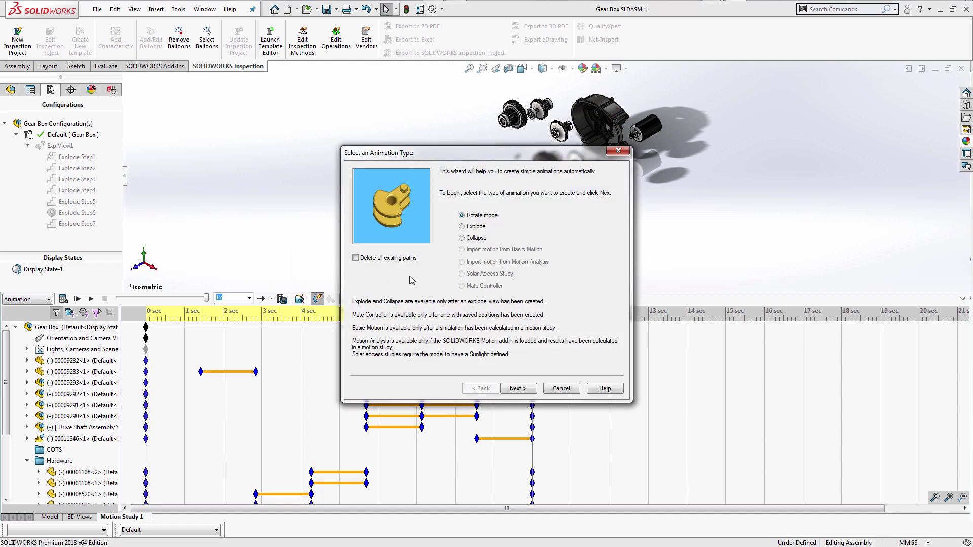
pyautogui.click(462, 238)
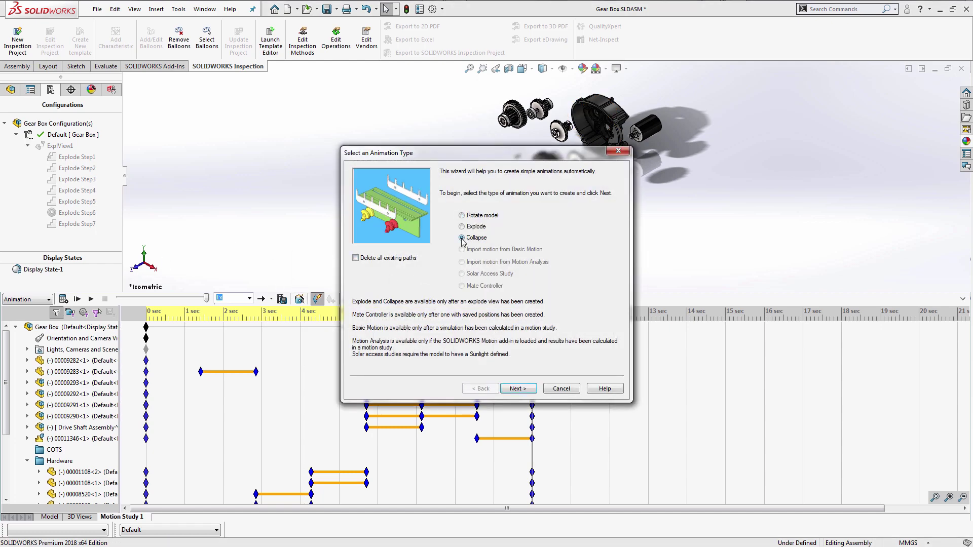
pyautogui.click(518, 388)
pyautogui.write('10')
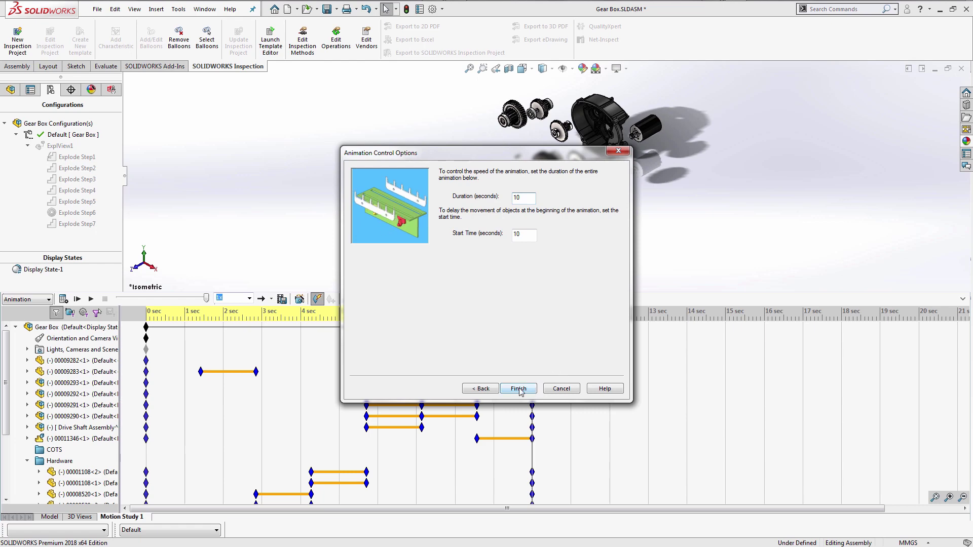
pyautogui.click(518, 389)
# Move the 00011701 pattern screw keys to about 18.5 seconds so they collapse last.
pyautogui.moveTo(7, 426); pyautogui.dragTo(7, 485)
pyautogui.moveTo(482, 508); pyautogui.dragTo(527, 522)
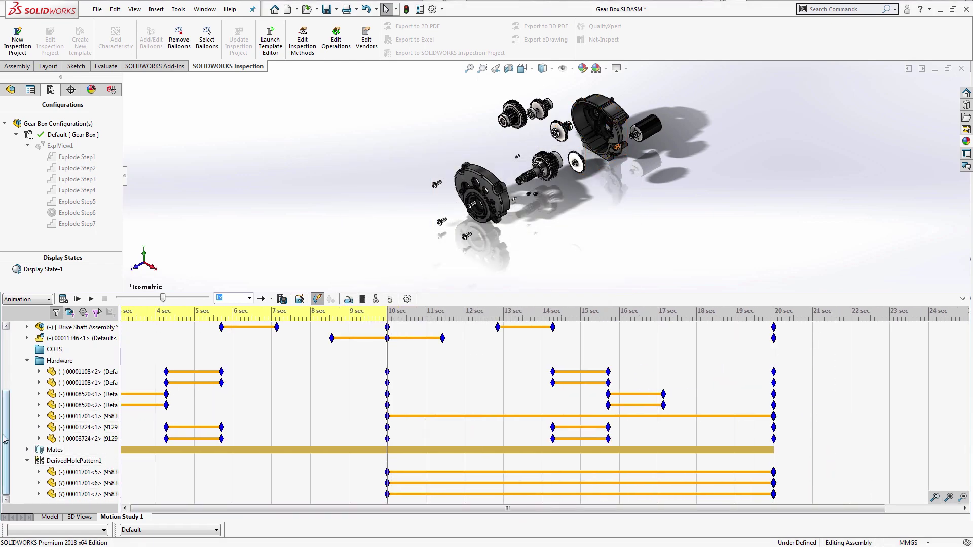
pyautogui.moveTo(7, 421); pyautogui.dragTo(8, 400)
pyautogui.moveTo(387, 472); pyautogui.dragTo(719, 472)
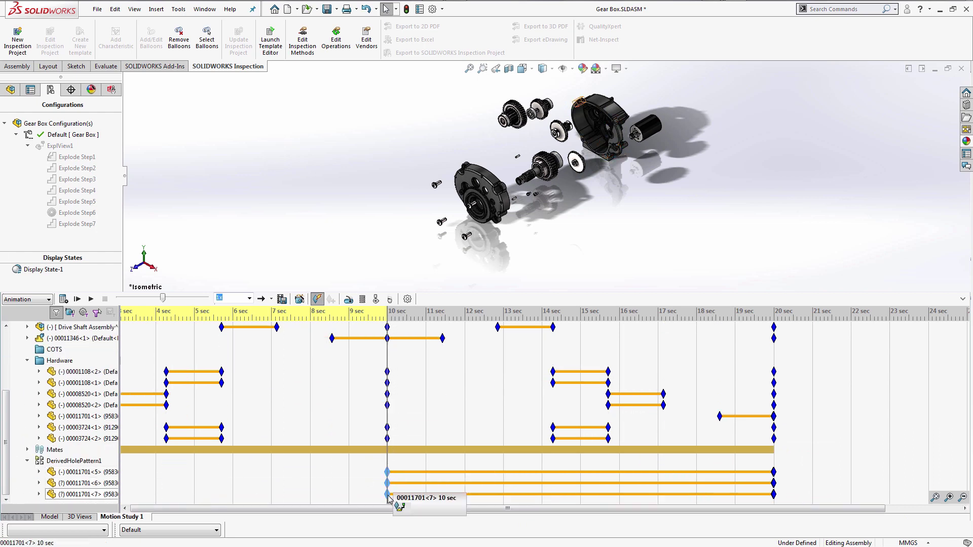
pyautogui.moveTo(720, 488); pyautogui.dragTo(13, 421)
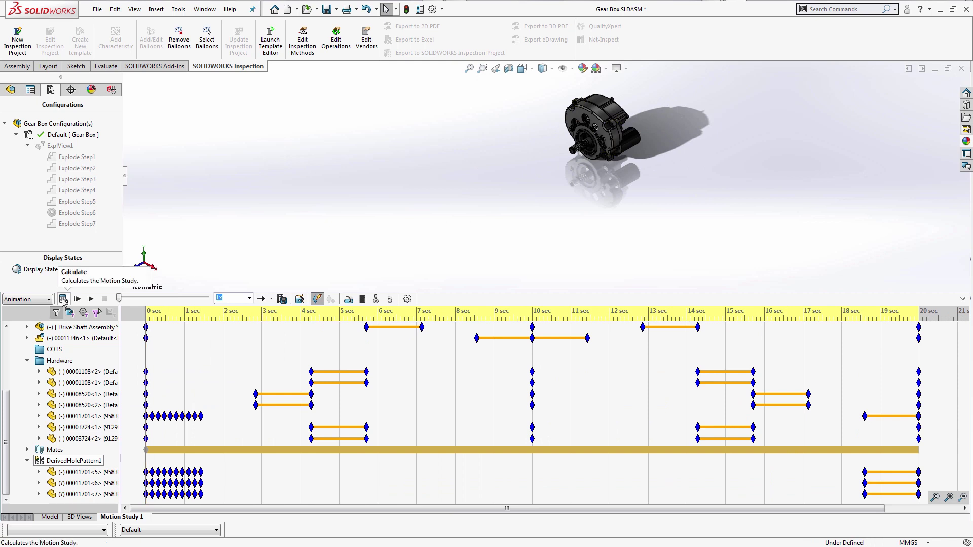
# Calculate the 20-second motion study and enable the SOLIDWORKS Visualize CommandManager tab.
pyautogui.click(64, 299)
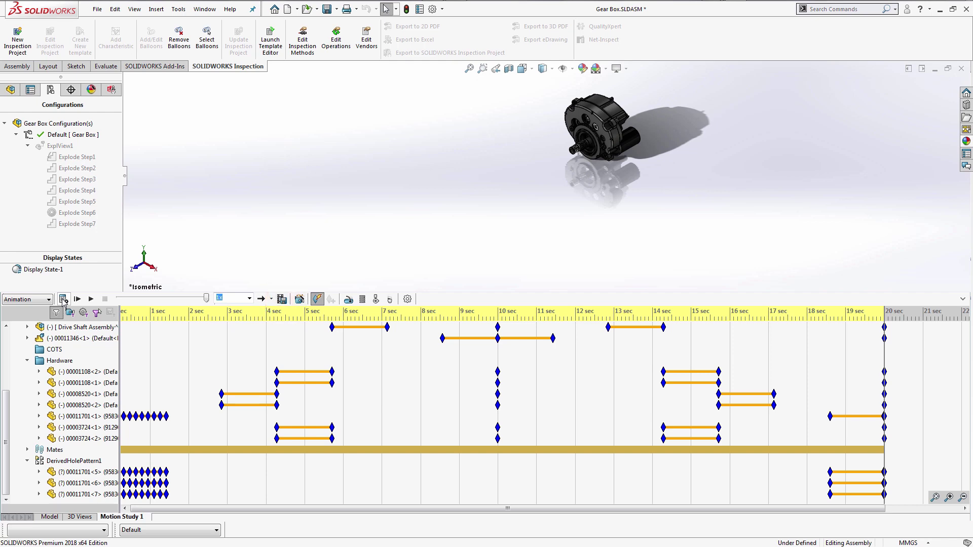
pyautogui.rightClick(206, 67)
pyautogui.click(234, 174)
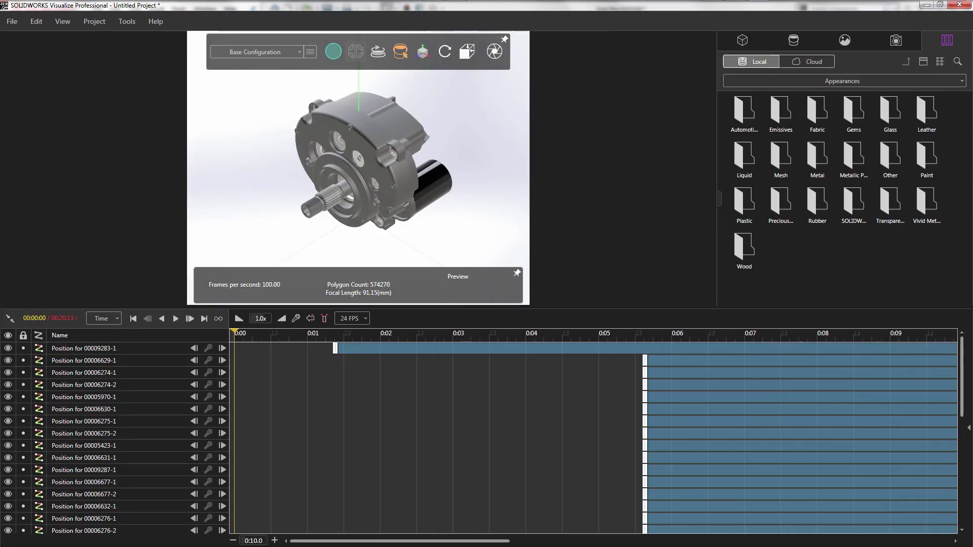
# Switch the Libraries palette to Plates and apply the black background plate behind the gear box.
pyautogui.scroll(-10, 372, 485)
pyautogui.click(842, 81)
pyautogui.click(763, 174)
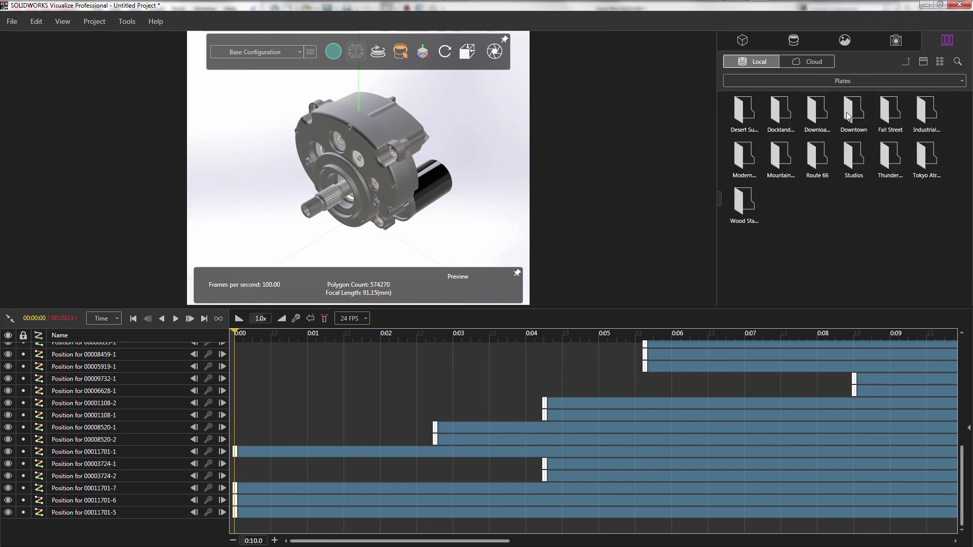
pyautogui.moveTo(816, 106); pyautogui.dragTo(376, 153)
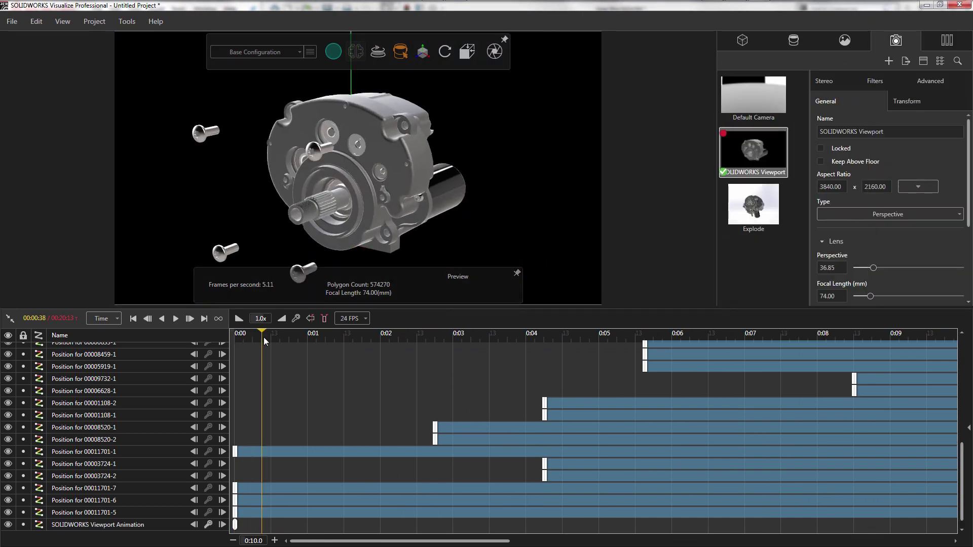